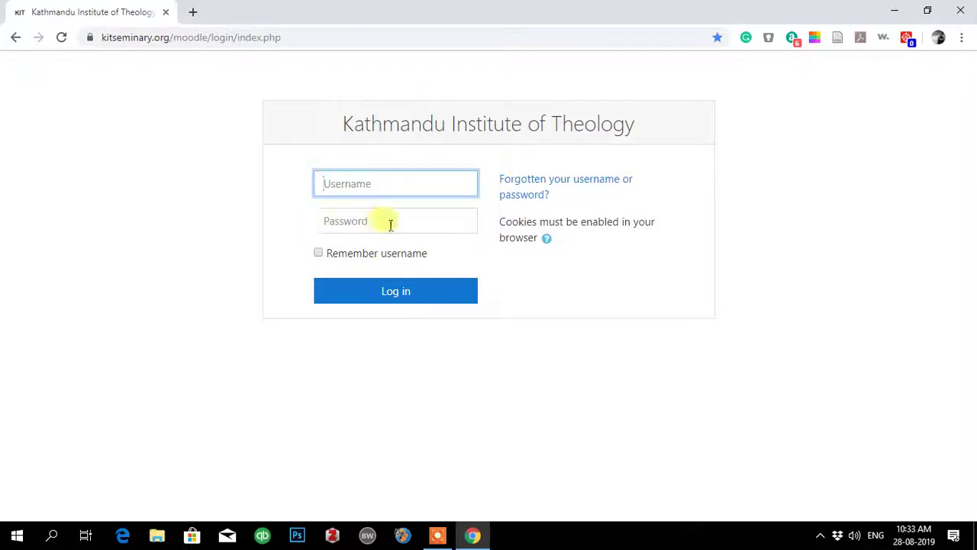
Click into the login page's username and password fields, dismissing the saved-username suggestions.
{"action": "left_click", "coordinate": [341, 178]}
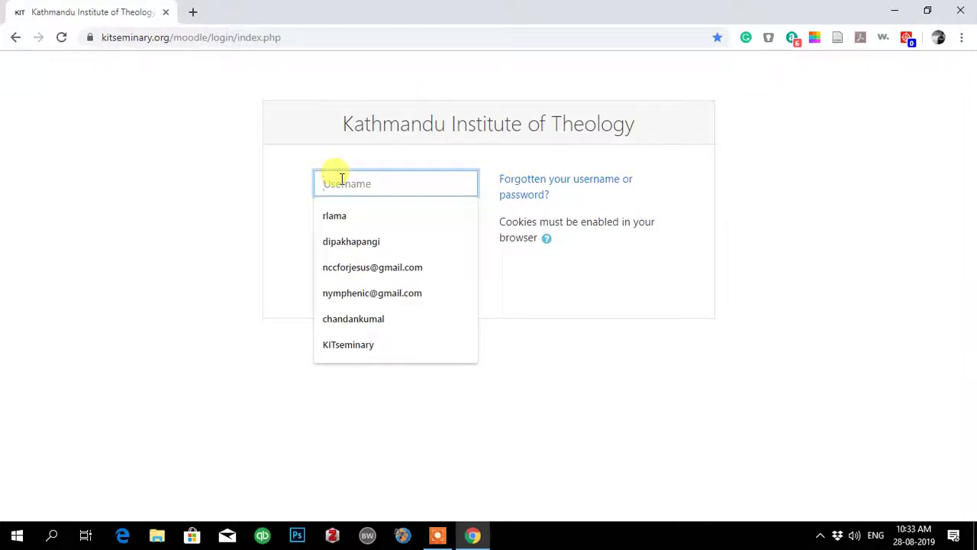
{"action": "left_click", "coordinate": [183, 207]}
{"action": "left_click", "coordinate": [349, 222]}
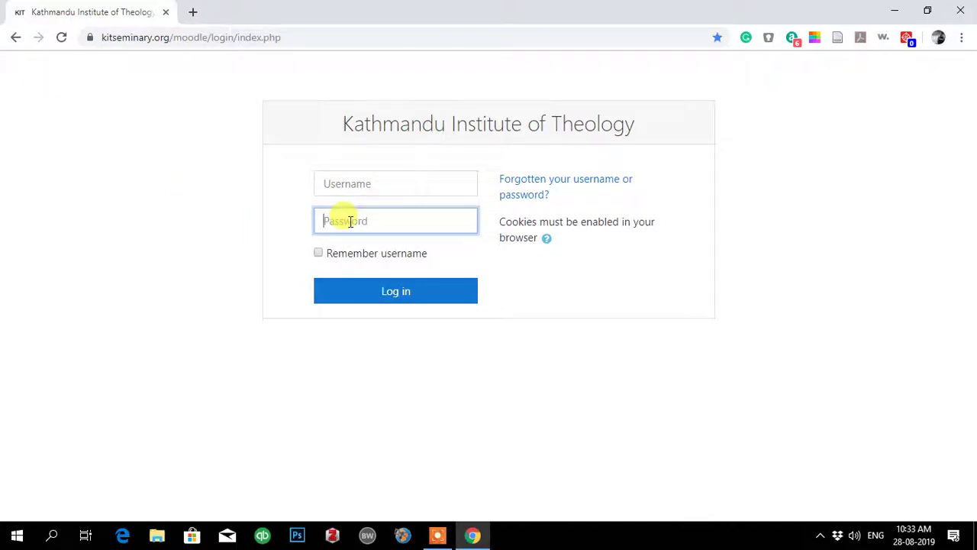
{"action": "left_click", "coordinate": [163, 242]}
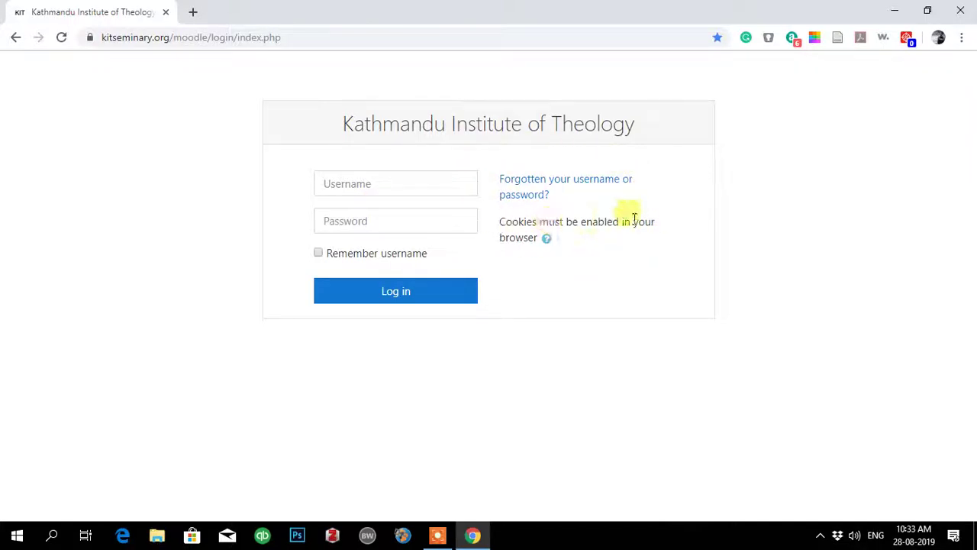
From the forgotten password page, search by the account's email address to request a reset.
{"action": "left_click", "coordinate": [534, 196]}
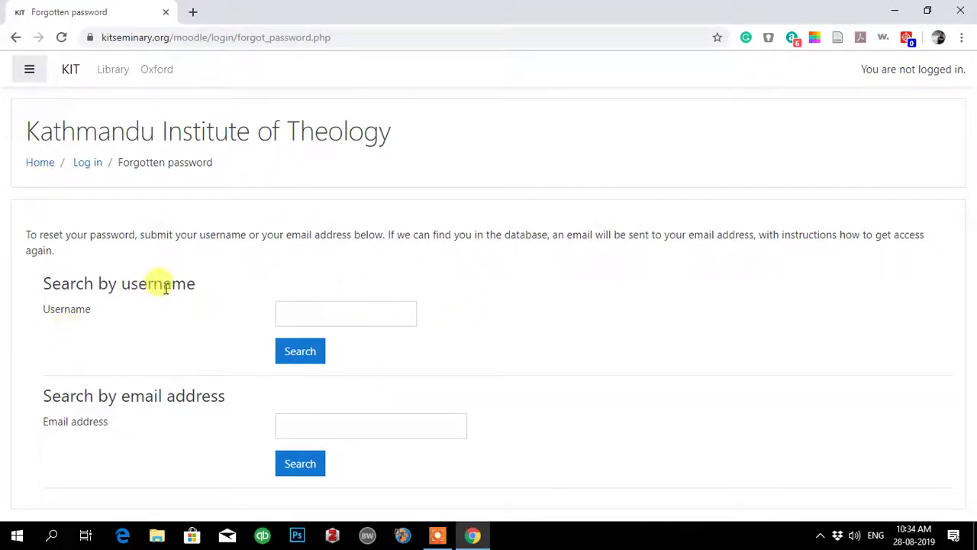
{"action": "left_click", "coordinate": [284, 306]}
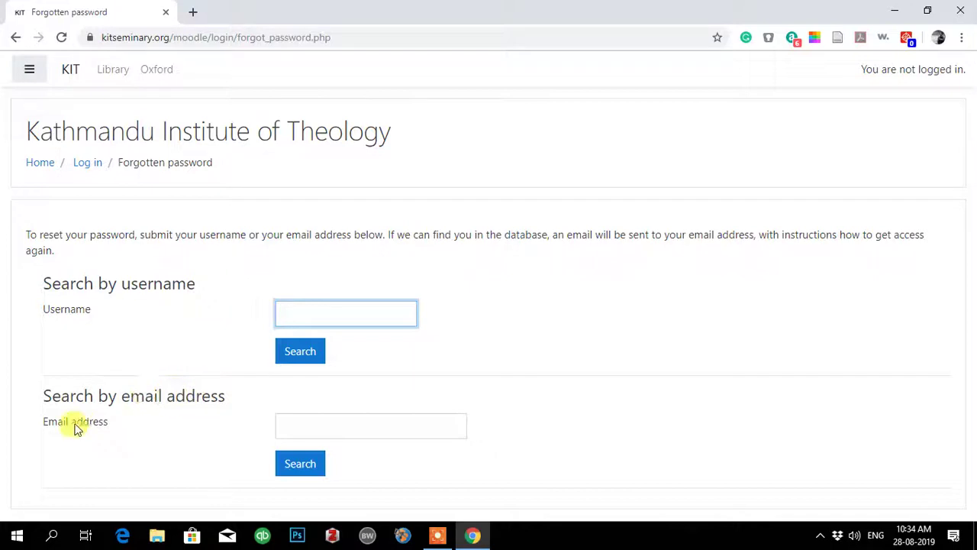
{"action": "left_click", "coordinate": [332, 425]}
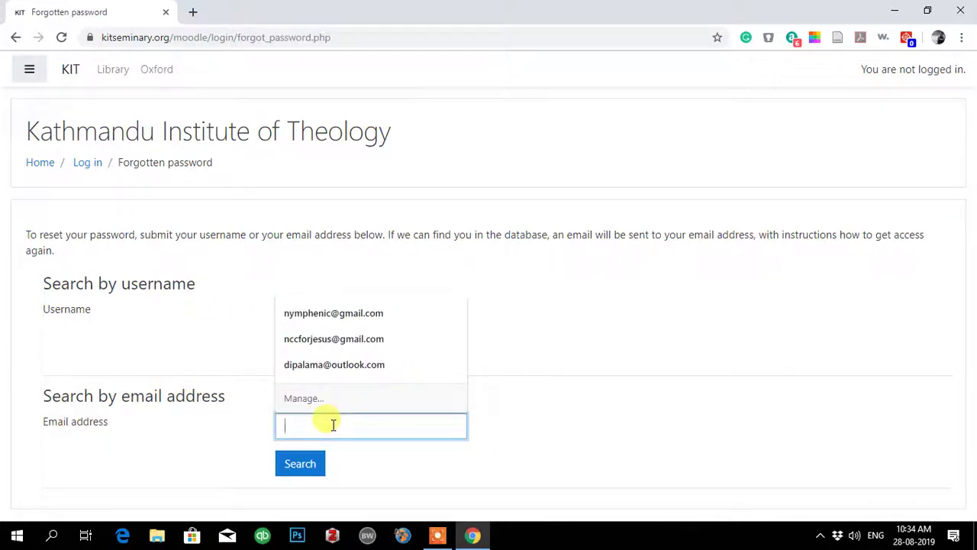
{"action": "type", "text": "nym"}
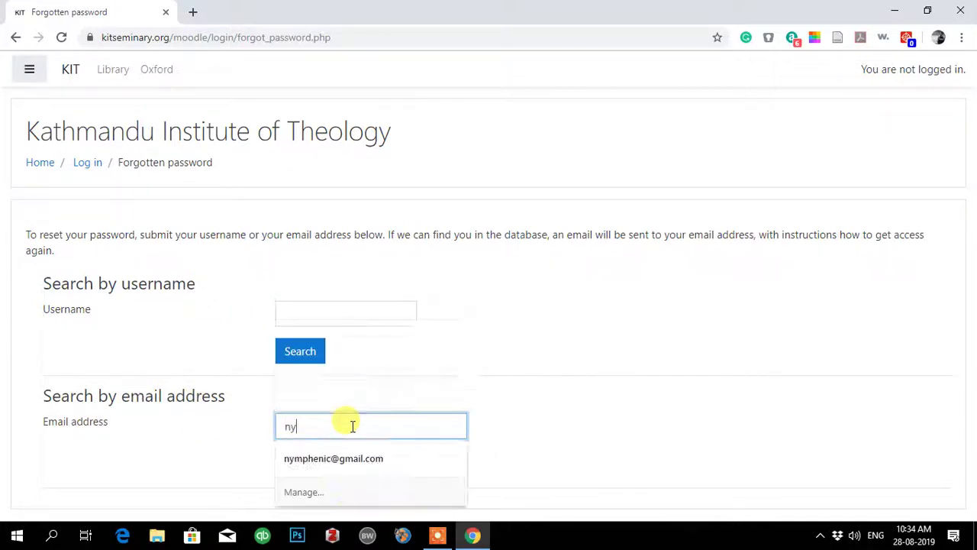
{"action": "key", "text": "BackSpace"}
{"action": "key", "text": "BackSpace"}
{"action": "key", "text": "BackSpace"}
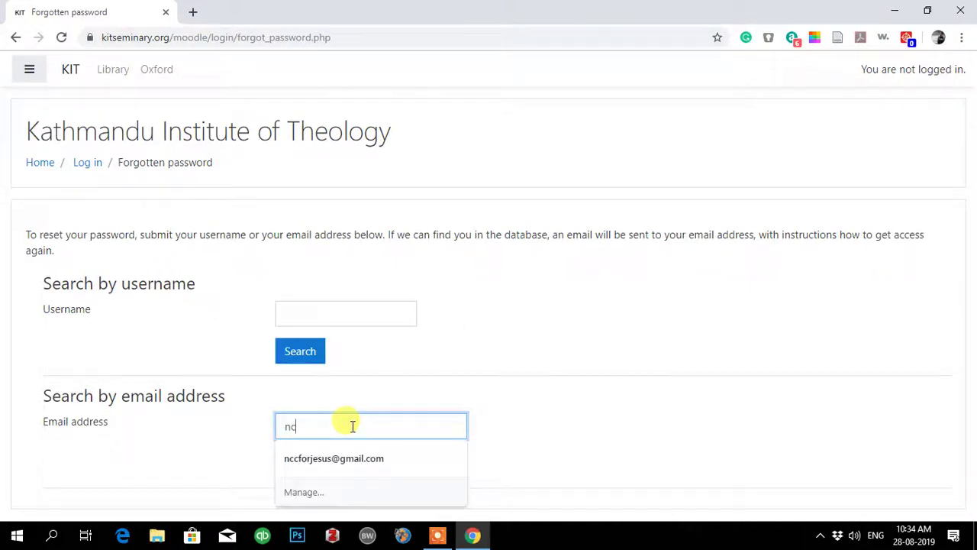
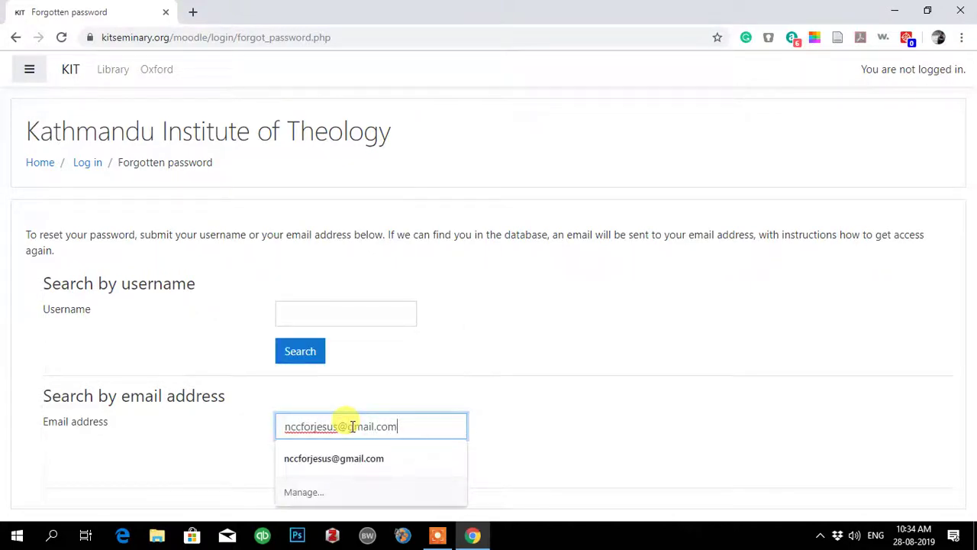
{"action": "left_click", "coordinate": [324, 456]}
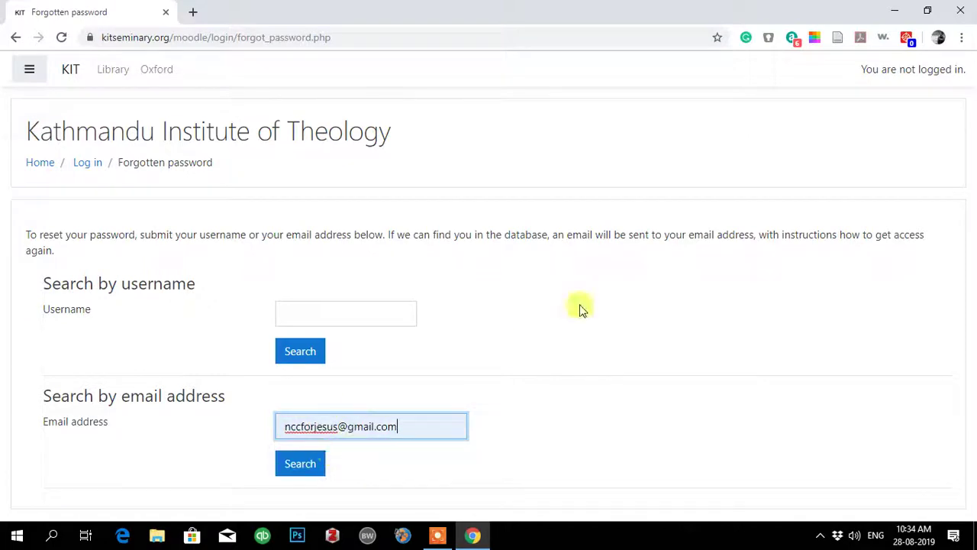
{"action": "left_click", "coordinate": [299, 467]}
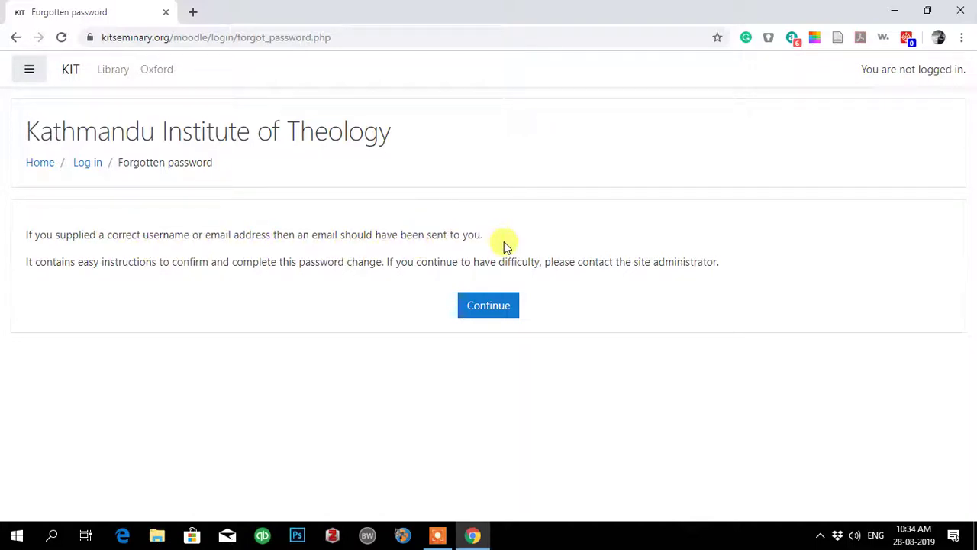
{"action": "left_click", "coordinate": [180, 273]}
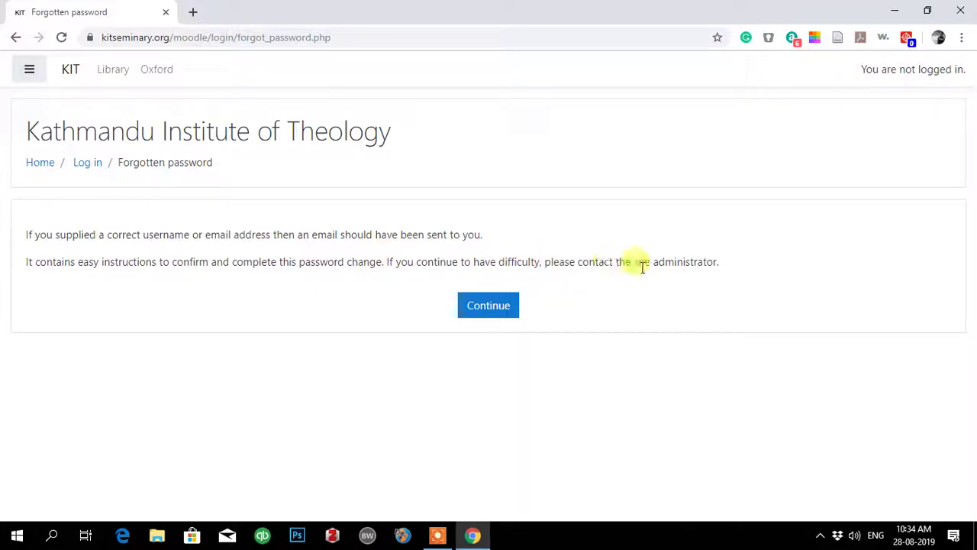
{"action": "left_click_drag", "start_coordinate": [544, 262], "coordinate": [704, 255]}
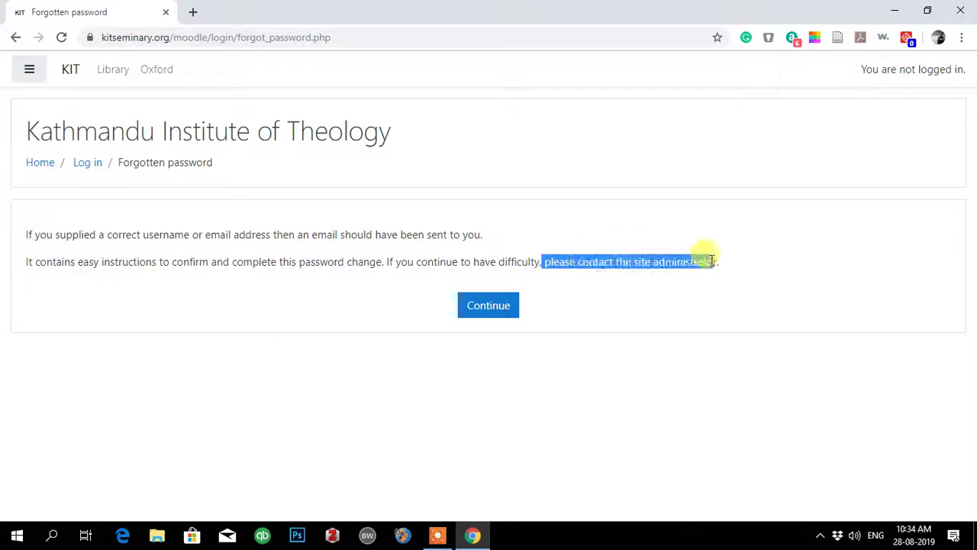
{"action": "left_click", "coordinate": [632, 286]}
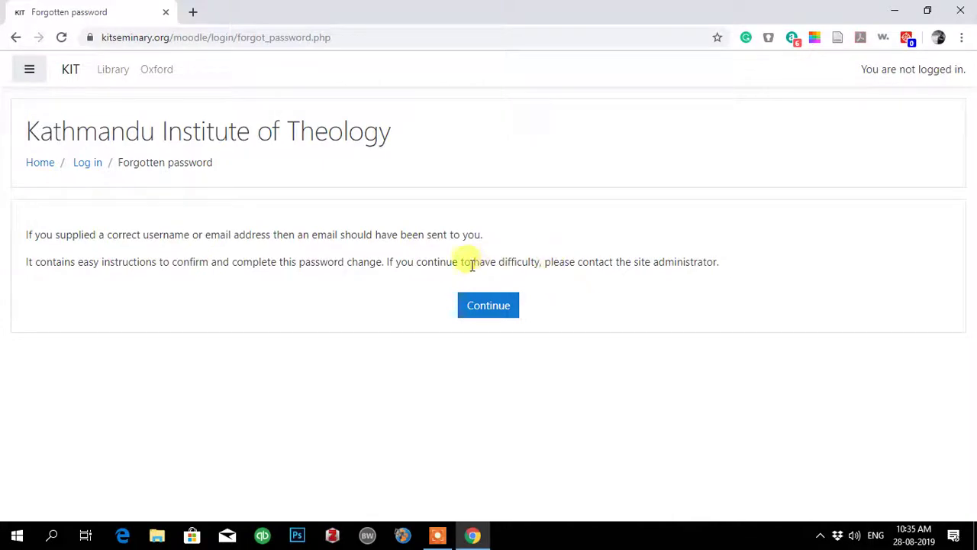
Continue past the reset notice, open the second account's Gmail inbox in a new tab, and un-maximize Chrome.
{"action": "left_click", "coordinate": [483, 310]}
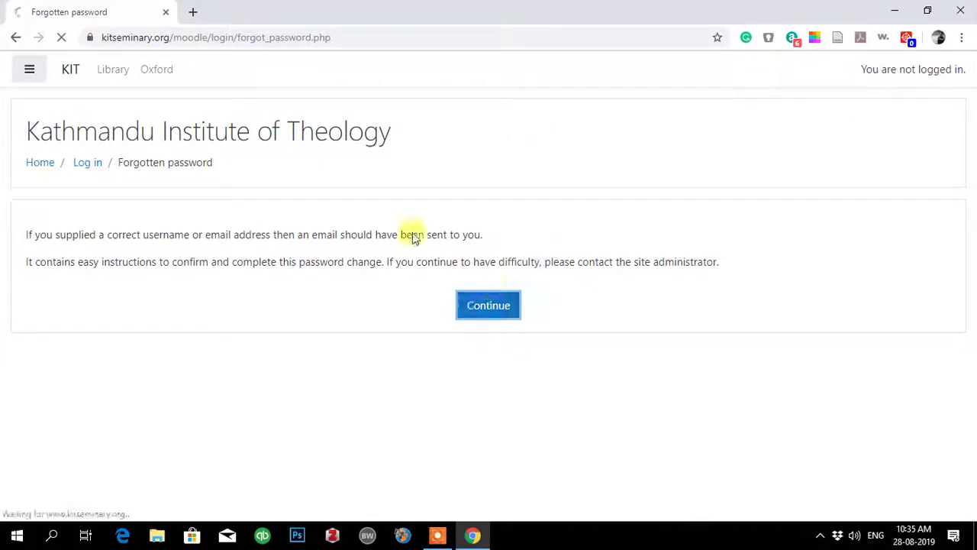
{"action": "left_click", "coordinate": [193, 12]}
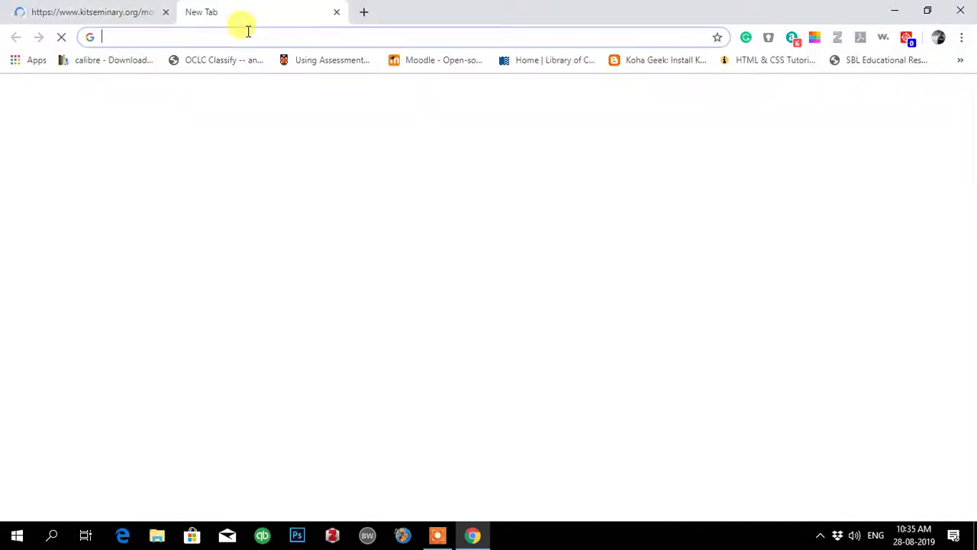
{"action": "type", "text": "gmail"}
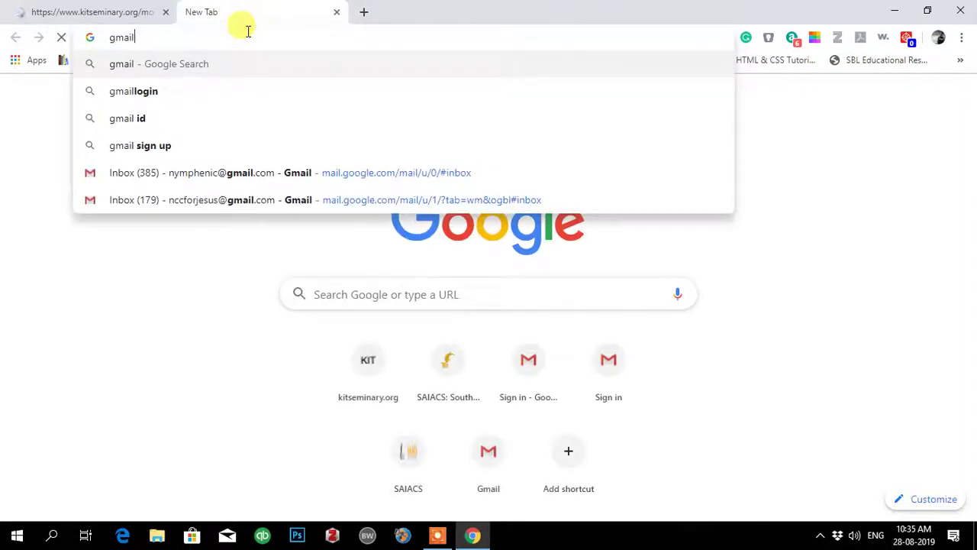
{"action": "left_click", "coordinate": [195, 199]}
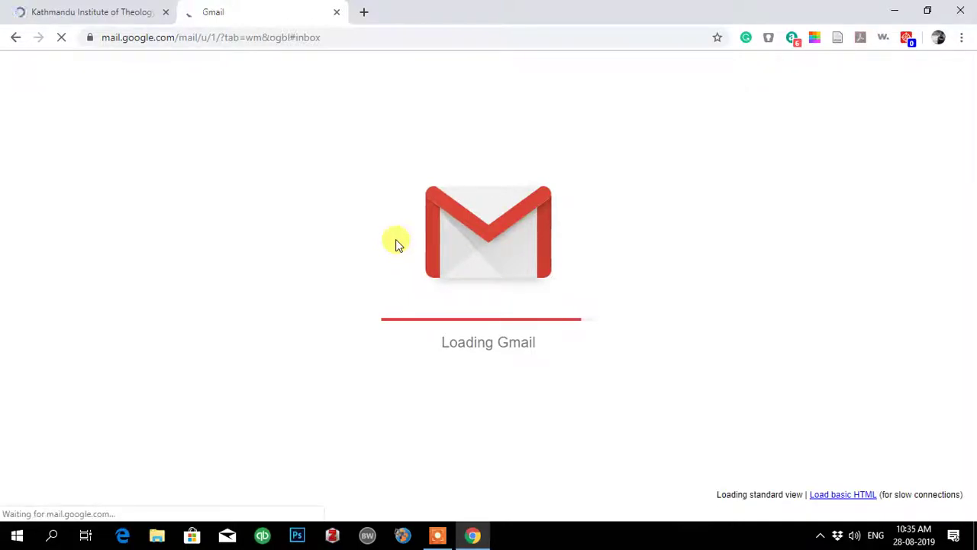
{"action": "left_click_drag", "start_coordinate": [561, 17], "coordinate": [492, 207]}
Close the Gmail tab, widen and reposition Chrome, then open the Gmail inbox in a new tab.
{"action": "key", "text": "ctrl+w"}
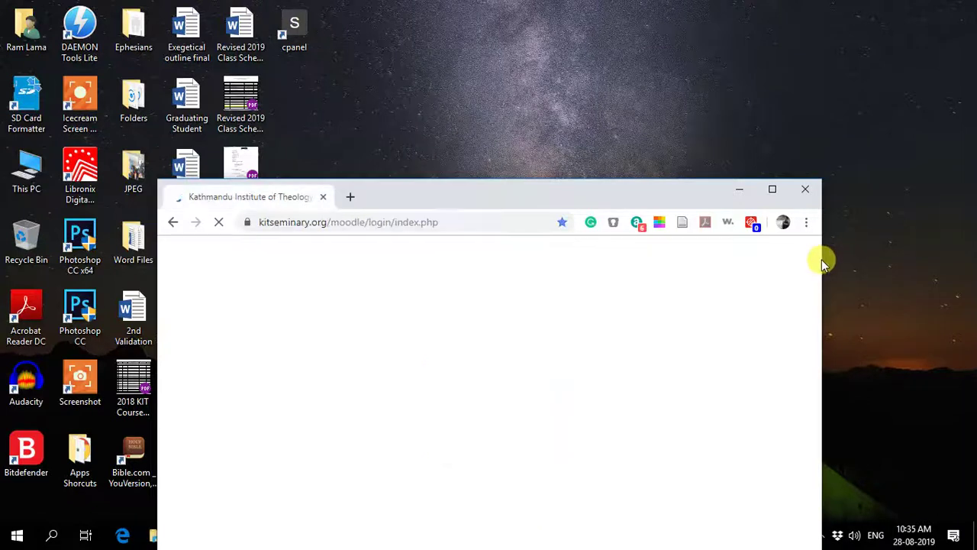
{"action": "left_click_drag", "start_coordinate": [821, 259], "coordinate": [971, 273]}
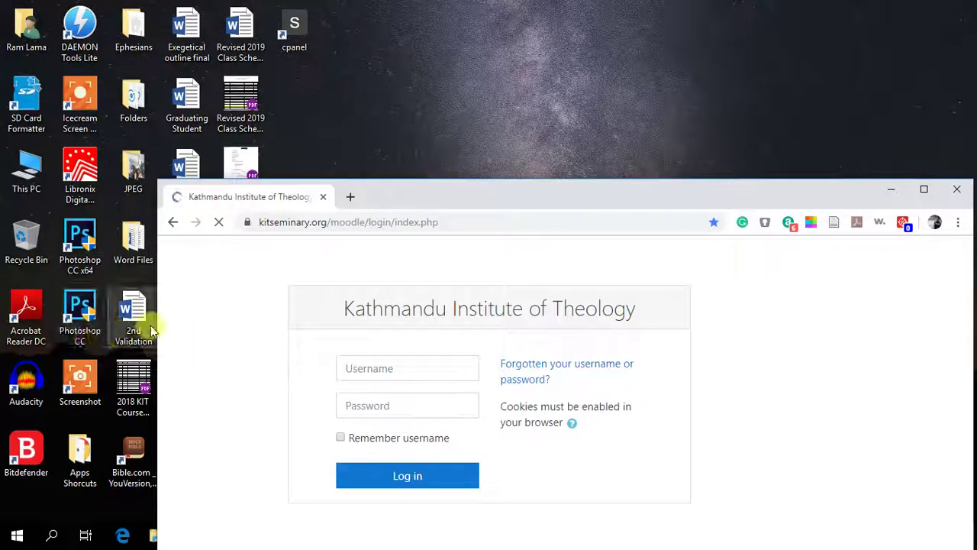
{"action": "left_click_drag", "start_coordinate": [152, 321], "coordinate": [7, 328]}
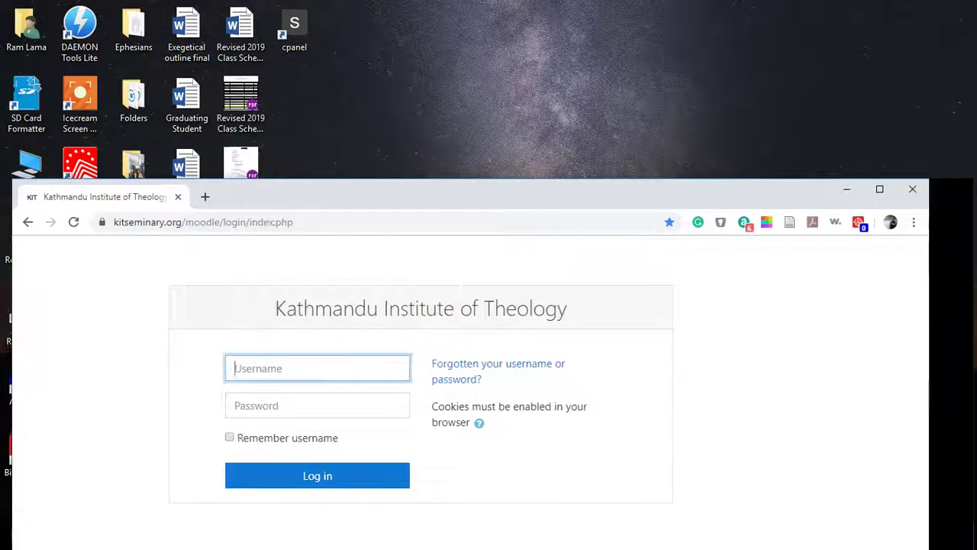
{"action": "left_click_drag", "start_coordinate": [377, 197], "coordinate": [400, 214]}
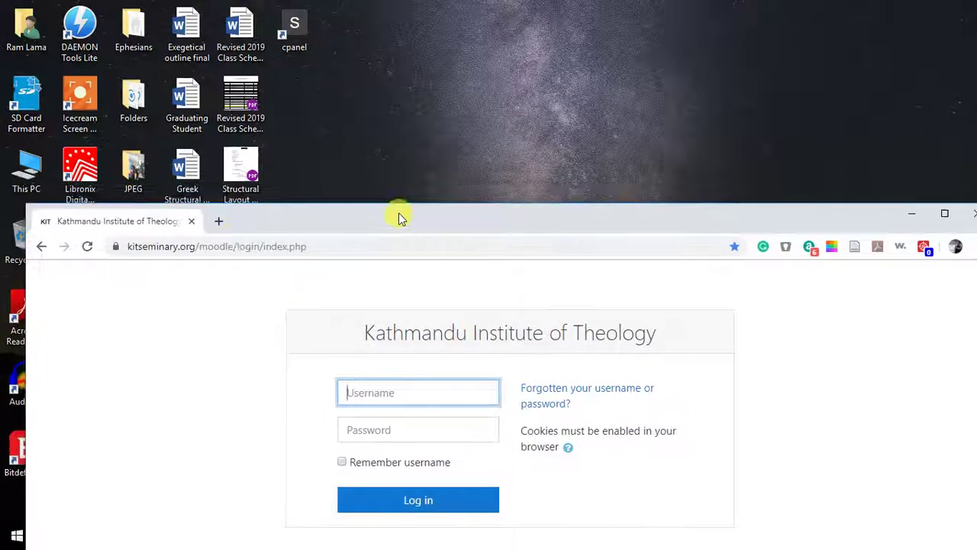
{"action": "left_click", "coordinate": [220, 221]}
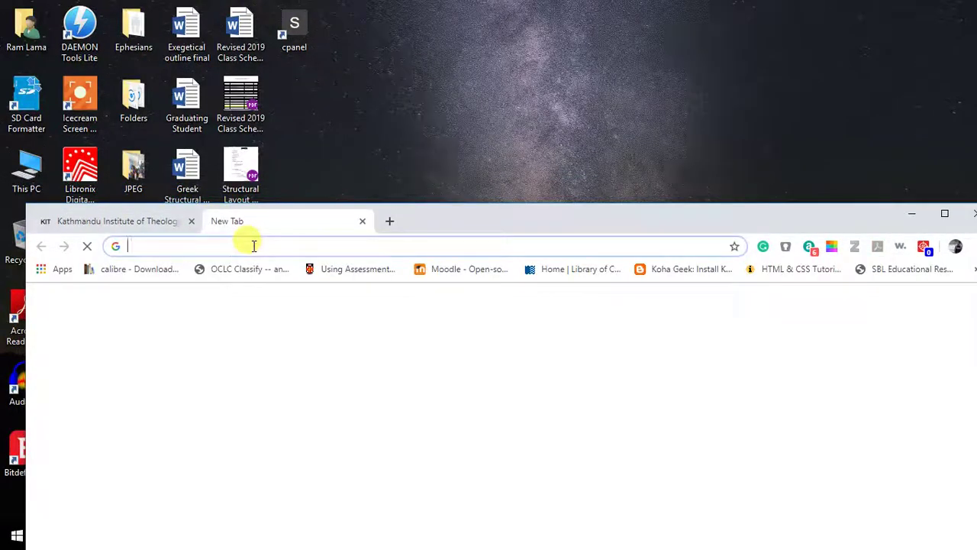
{"action": "type", "text": "gmail"}
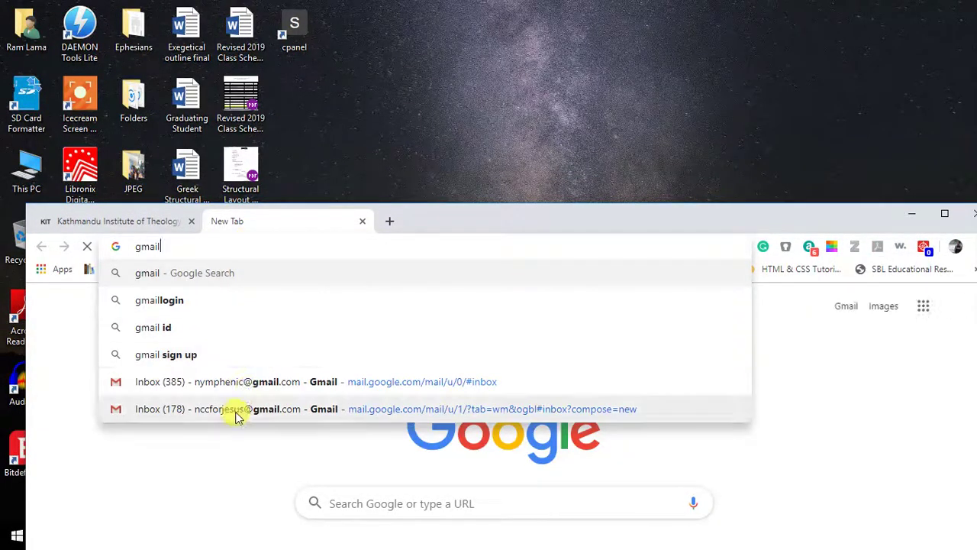
{"action": "left_click", "coordinate": [236, 416]}
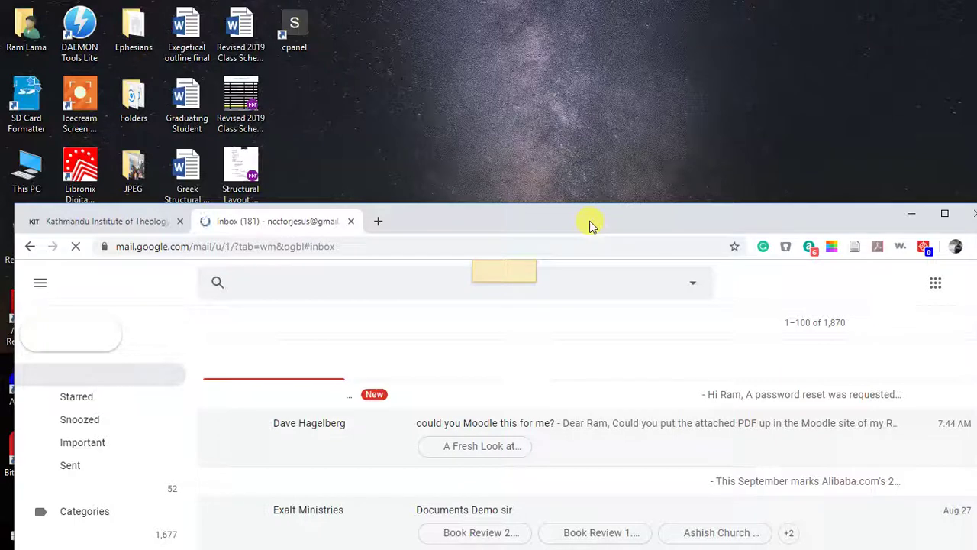
Open the 'Password reset request' email from the Primary inbox and maximize the browser window.
{"action": "left_click_drag", "start_coordinate": [589, 225], "coordinate": [576, 345]}
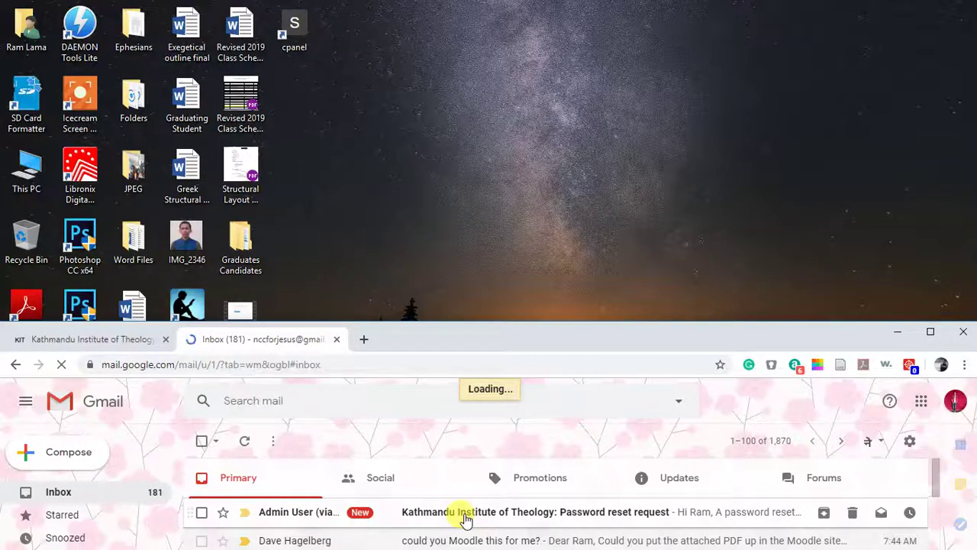
{"action": "left_click", "coordinate": [465, 519]}
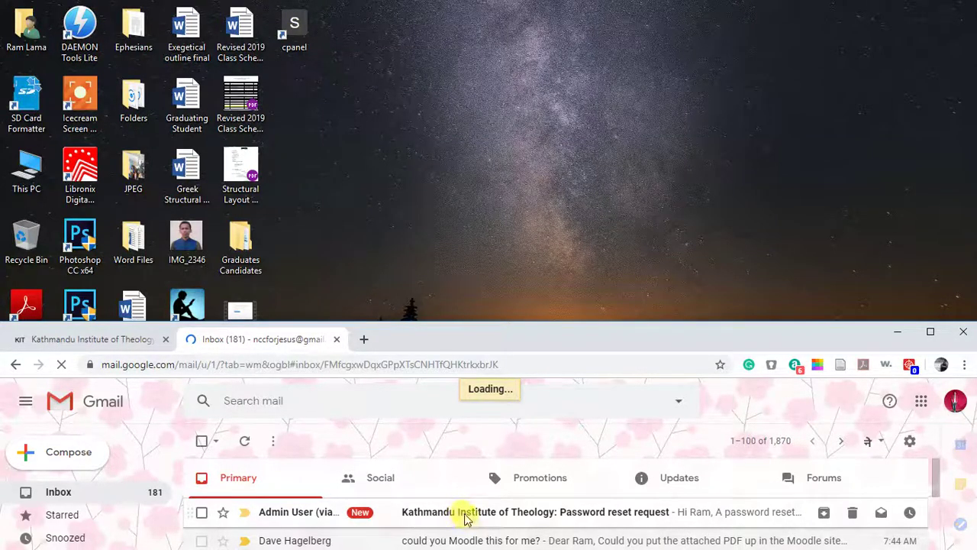
{"action": "left_click", "coordinate": [930, 331]}
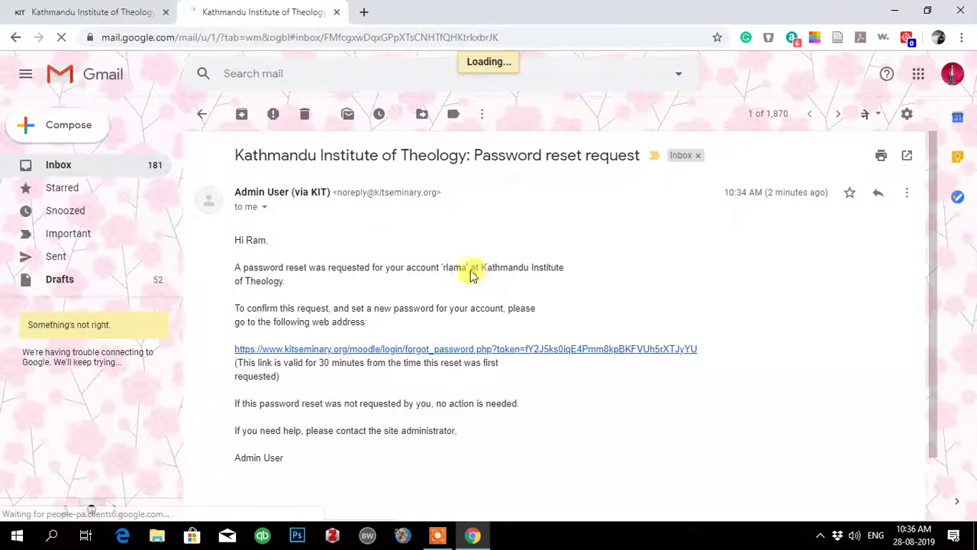
Highlight the account name and the 30 minutes validity period in the reset email.
{"action": "left_click_drag", "start_coordinate": [465, 267], "coordinate": [447, 269]}
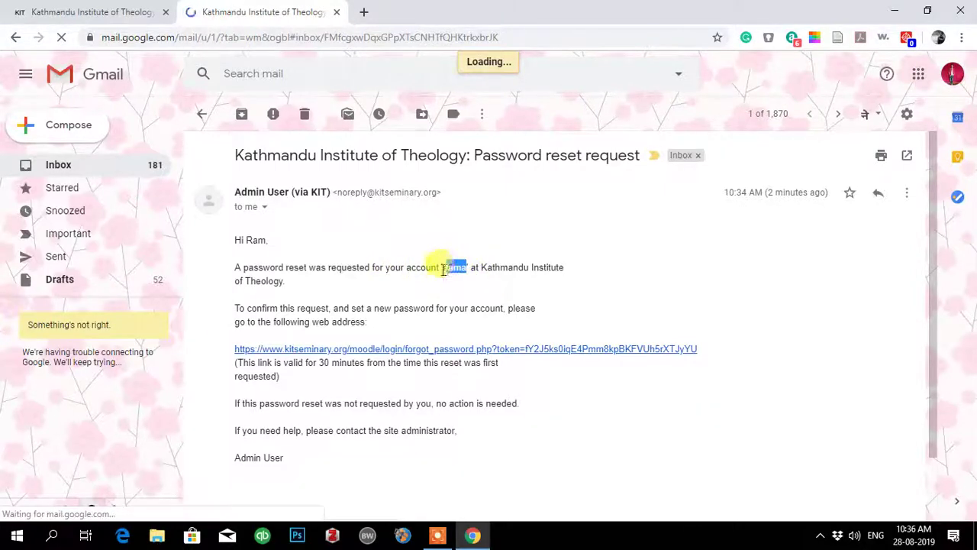
{"action": "left_click", "coordinate": [447, 272]}
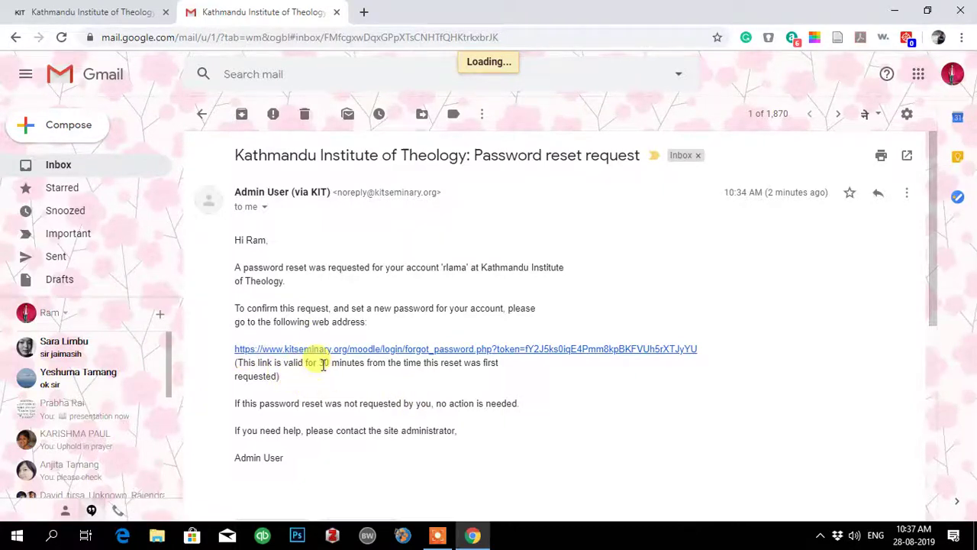
{"action": "left_click_drag", "start_coordinate": [319, 363], "coordinate": [360, 363]}
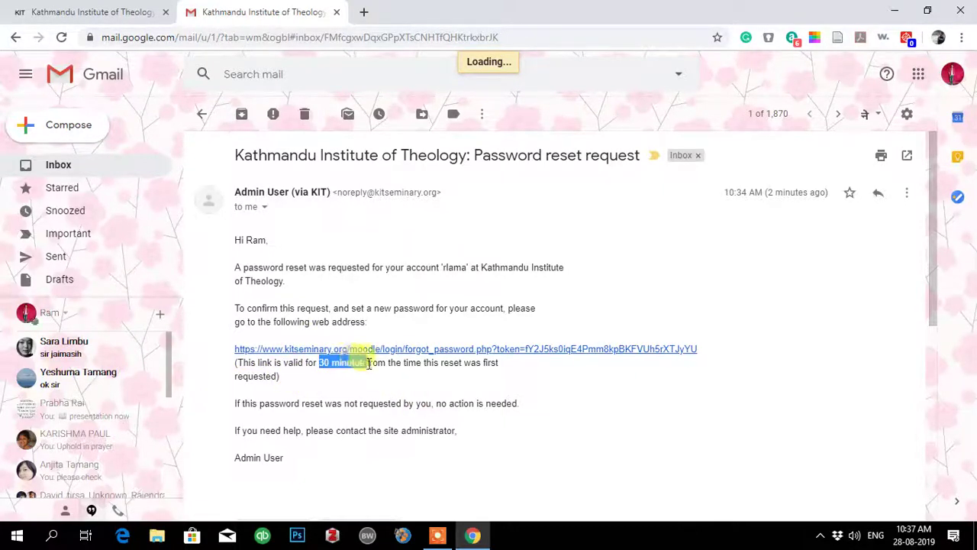
{"action": "left_click", "coordinate": [371, 390]}
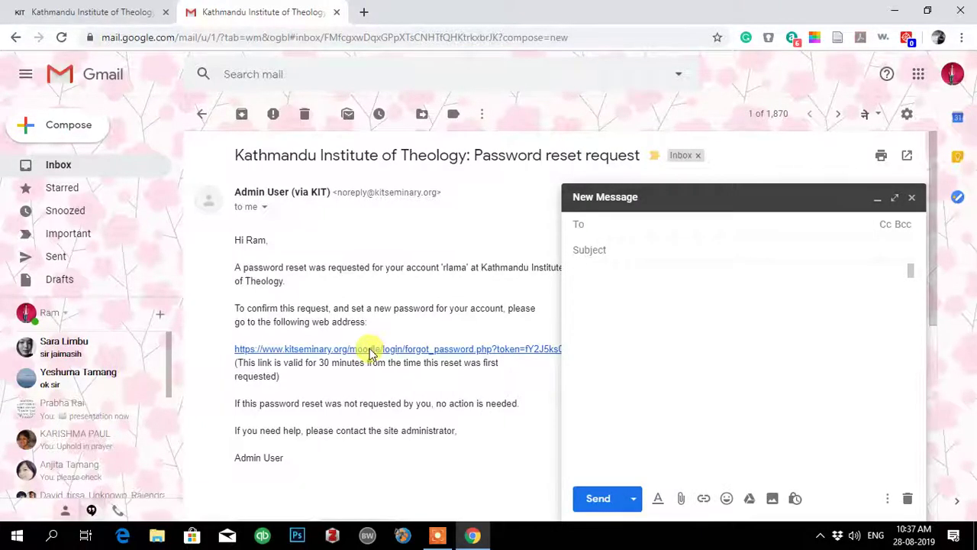
Open the forgot_password link in a new tab, then return to Gmail and close the empty New Message window.
{"action": "left_click", "coordinate": [369, 351]}
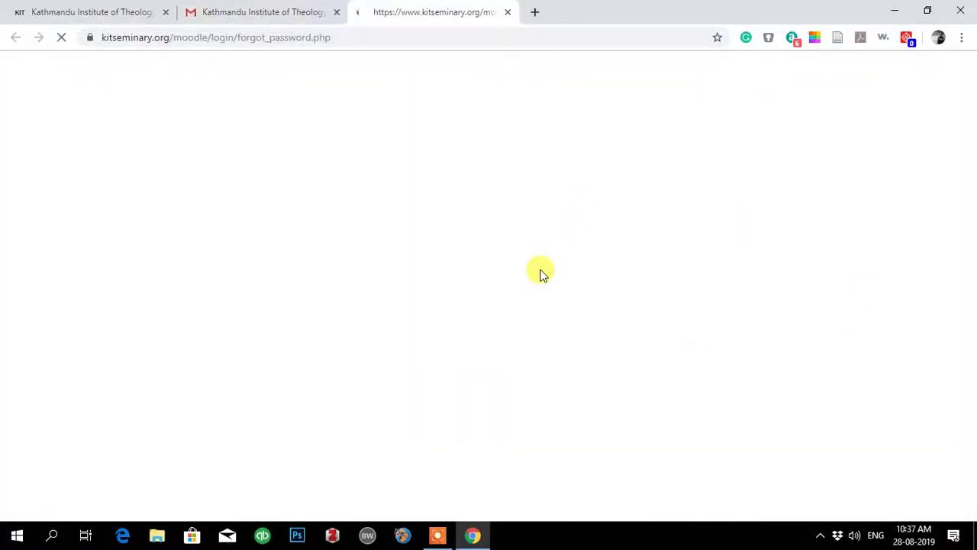
{"action": "left_click", "coordinate": [246, 10]}
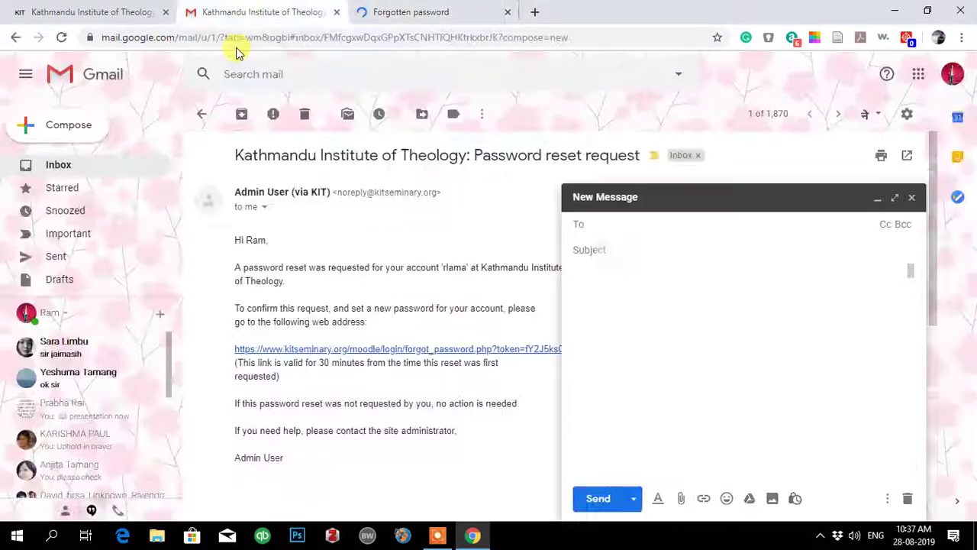
{"action": "left_click", "coordinate": [911, 197]}
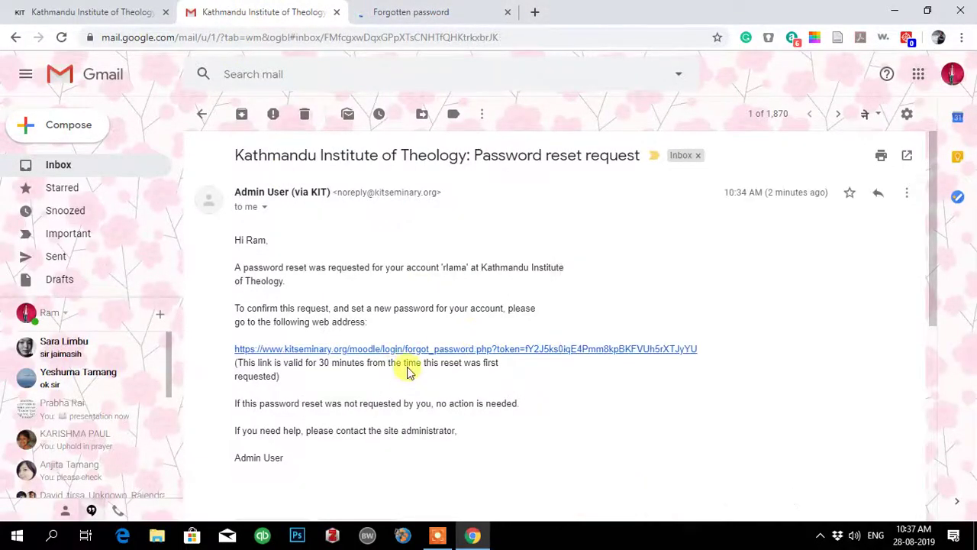
Switch to the Forgotten password tab, click into the New password fields, and review the password rules.
{"action": "left_click", "coordinate": [425, 11]}
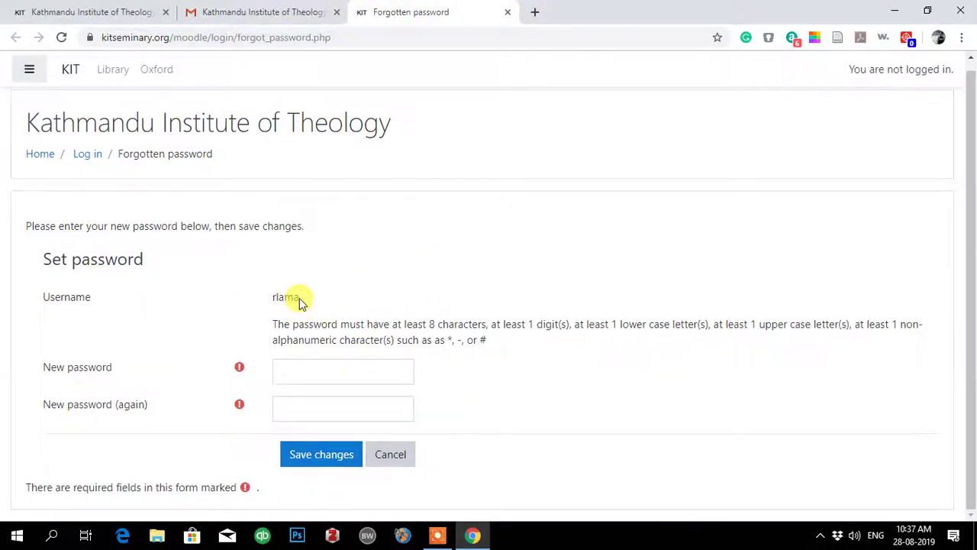
{"action": "left_click", "coordinate": [322, 373]}
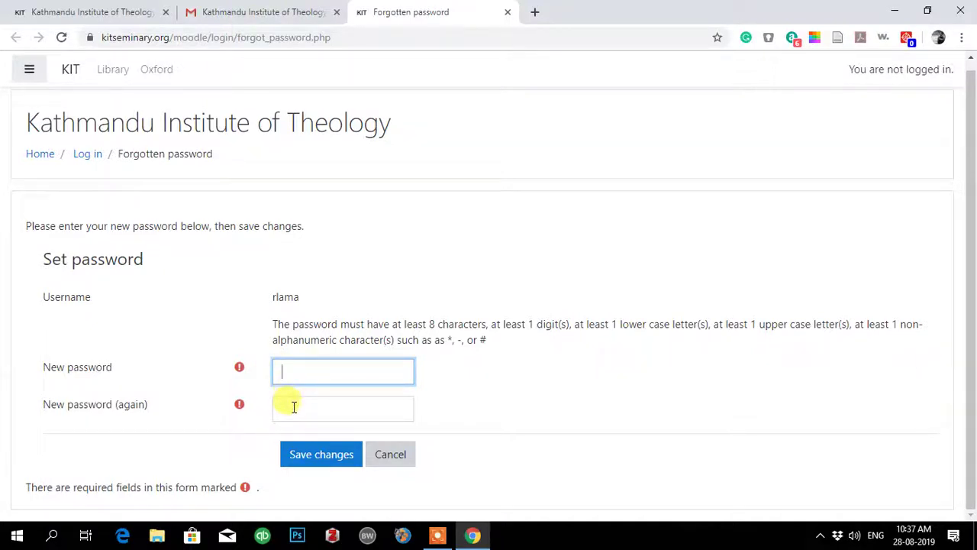
{"action": "left_click", "coordinate": [293, 406]}
{"action": "left_click", "coordinate": [292, 371]}
{"action": "scroll", "coordinate": [467, 375], "scroll_direction": "down", "scroll_amount": 1}
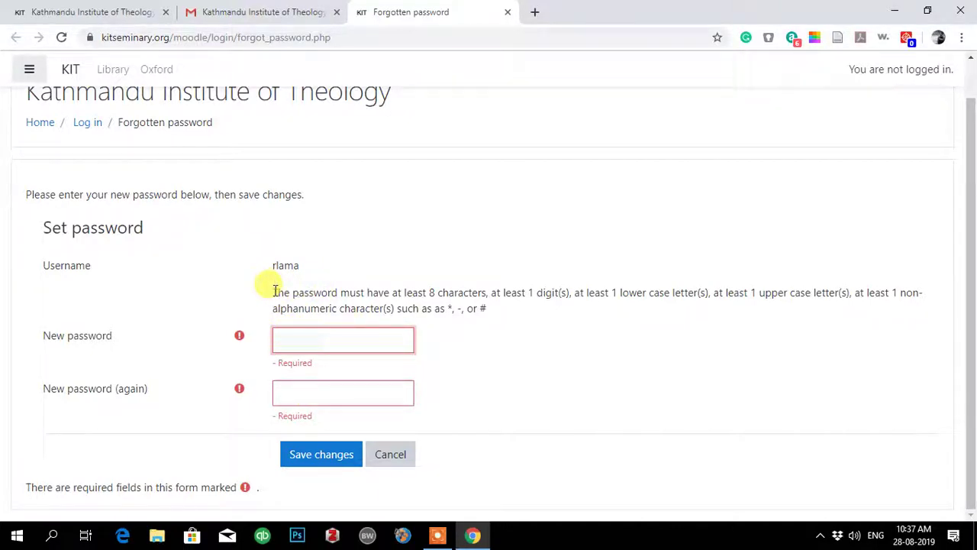
{"action": "left_click_drag", "start_coordinate": [273, 292], "coordinate": [485, 309]}
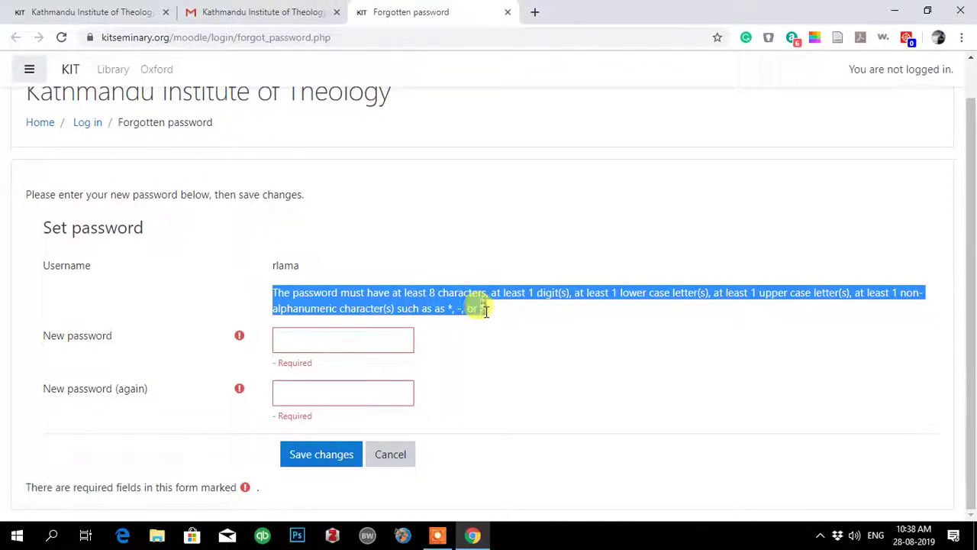
{"action": "left_click", "coordinate": [534, 338]}
{"action": "scroll", "coordinate": [538, 334], "scroll_direction": "up", "scroll_amount": 1}
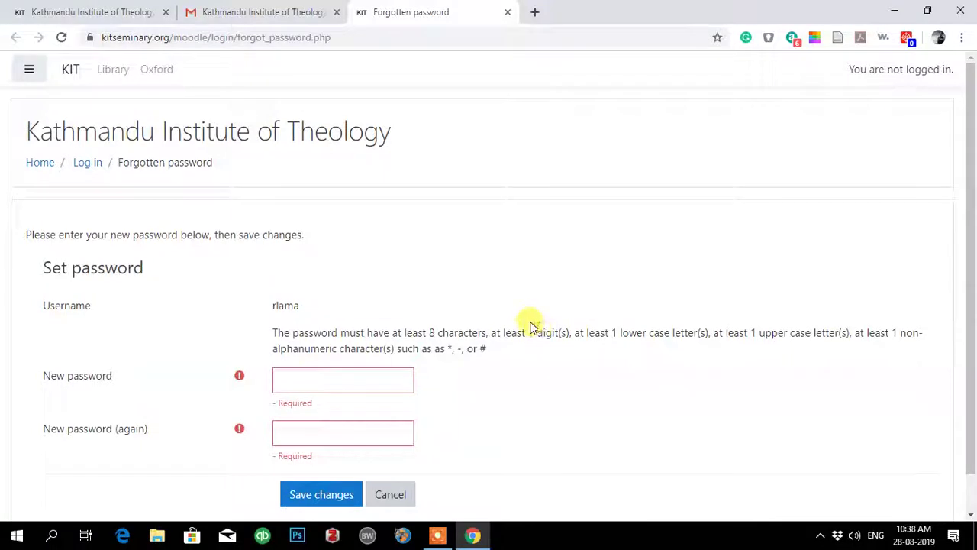